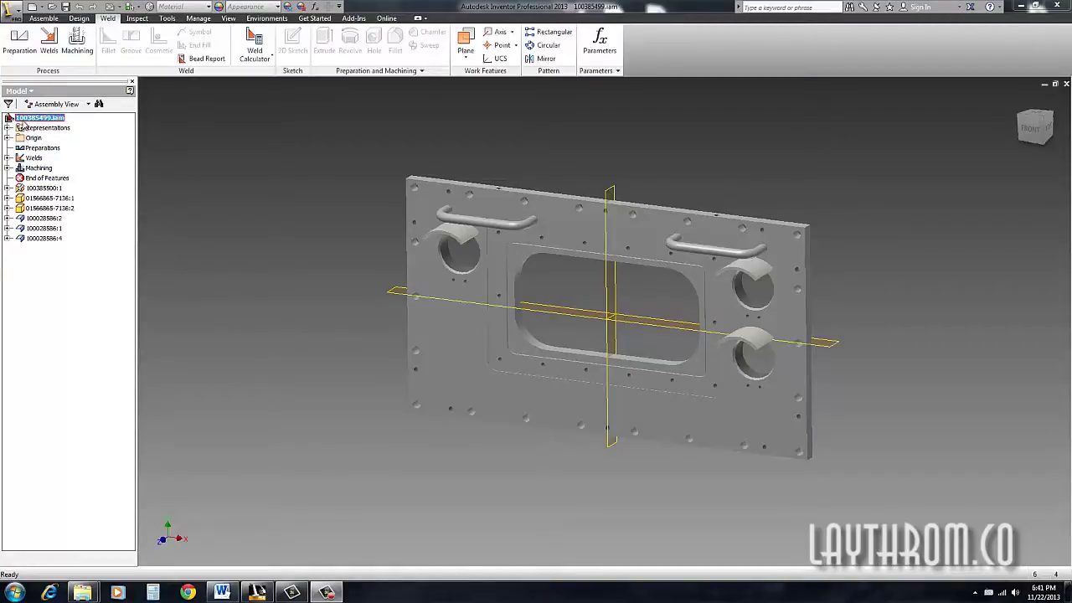
- Open iProperties for the root 100385499.iam assembly from its model browser context menu
right_click(35, 120)
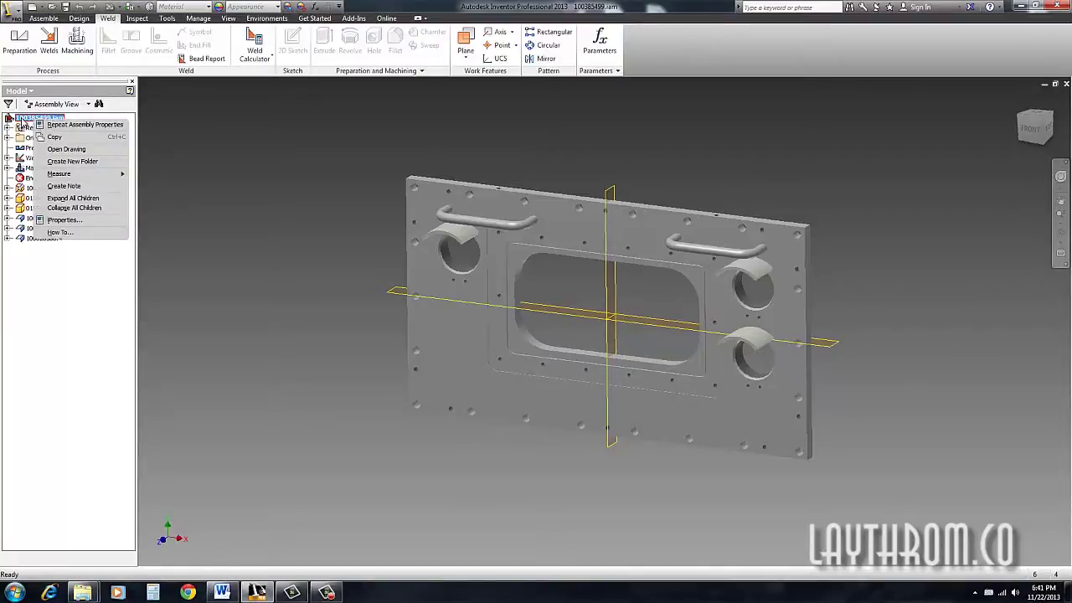
click(80, 219)
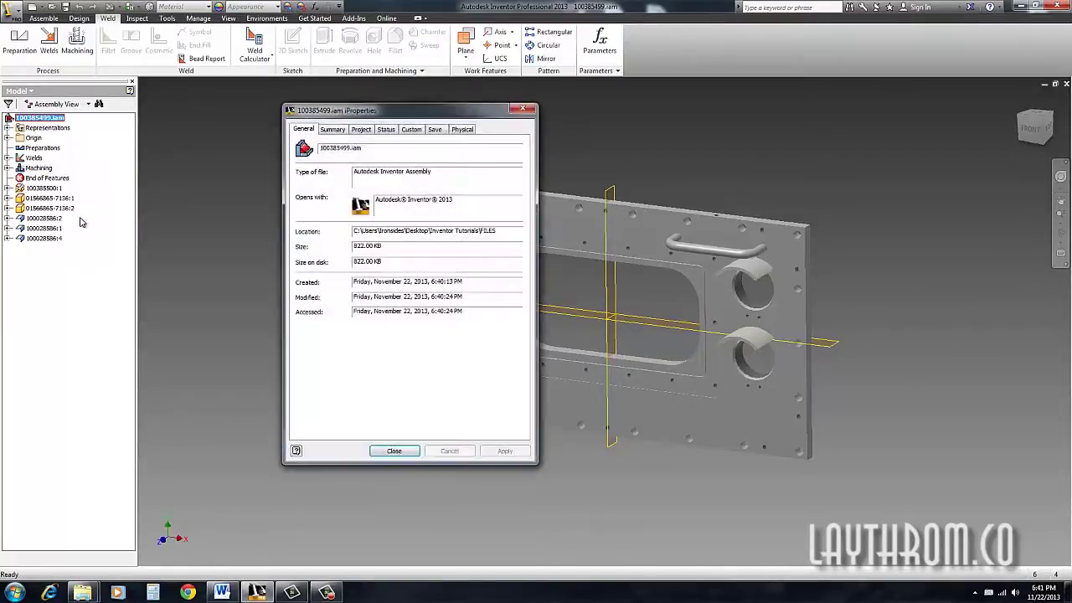
- Review the assembly's file name, file size and creation date on the General tab
double_click(336, 150)
drag(392, 246, 331, 259)
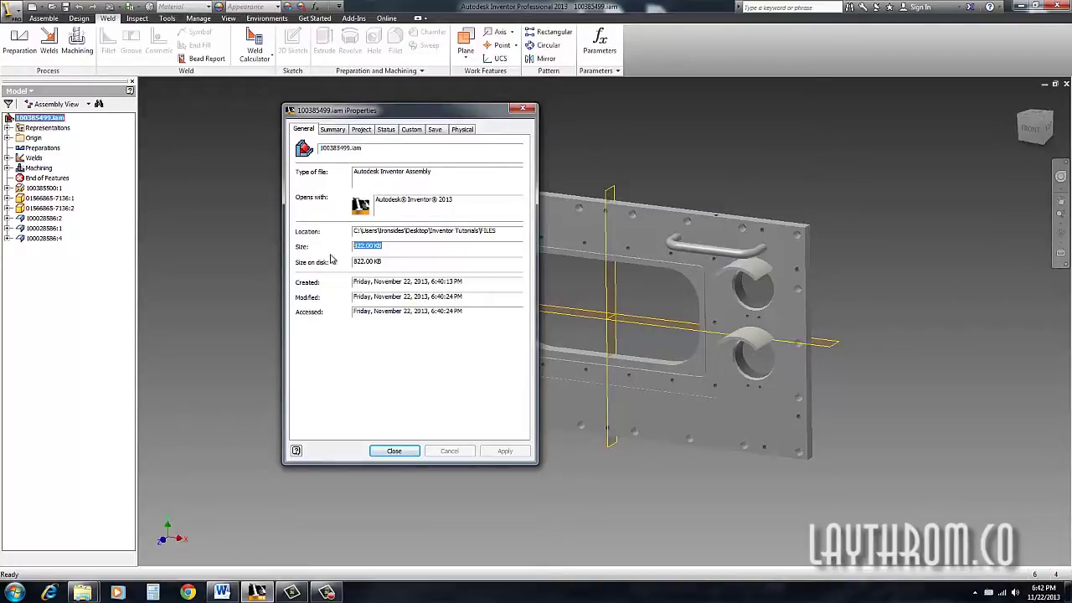
click(451, 281)
double_click(456, 281)
- On Summary, set Company LMI, Category CONTROL, keywords COVER, PANEL, DISPLAY, CONTROLLER, and apply
click(332, 130)
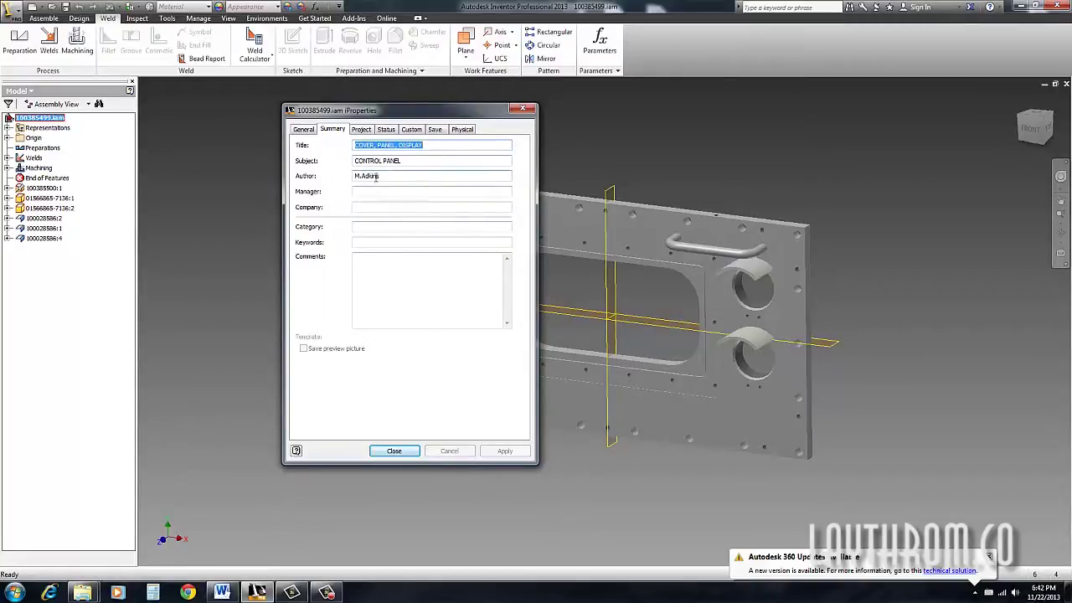
double_click(382, 176)
click(365, 192)
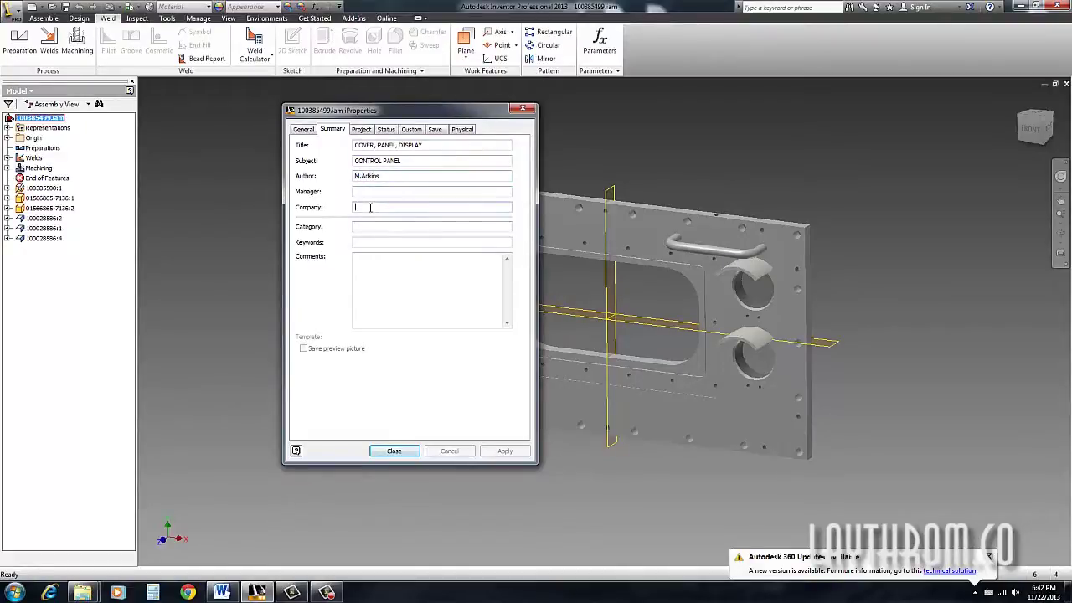
text(LMI)
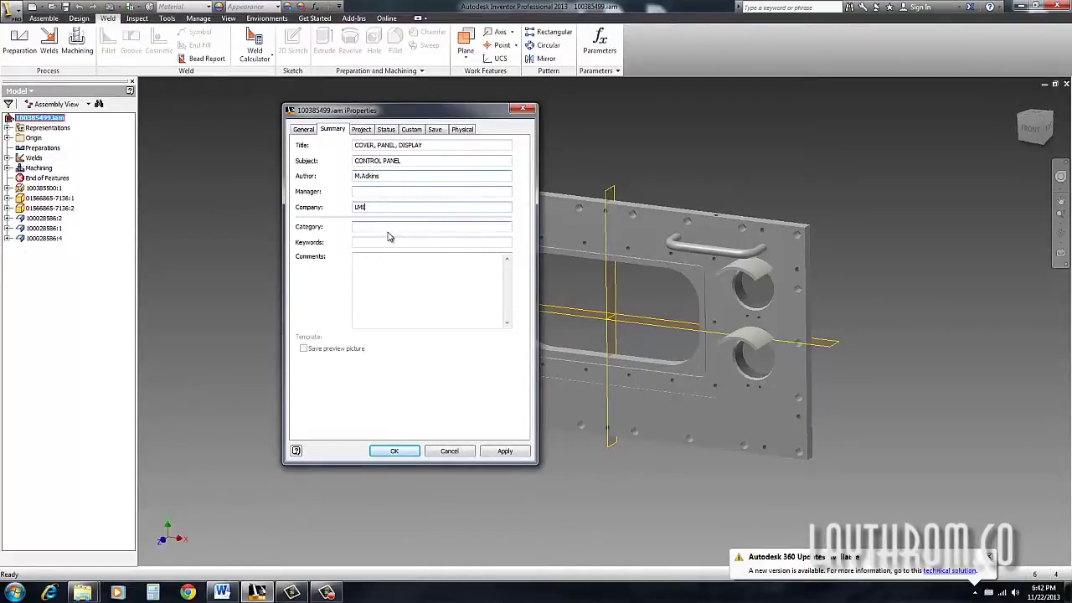
click(388, 226)
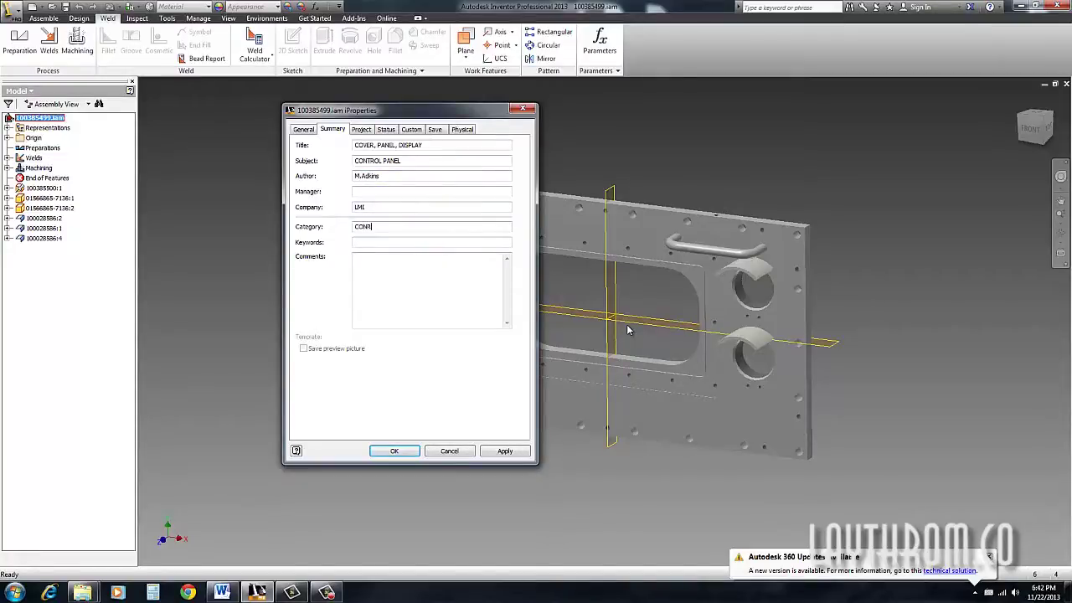
text(CONTROL)
click(388, 243)
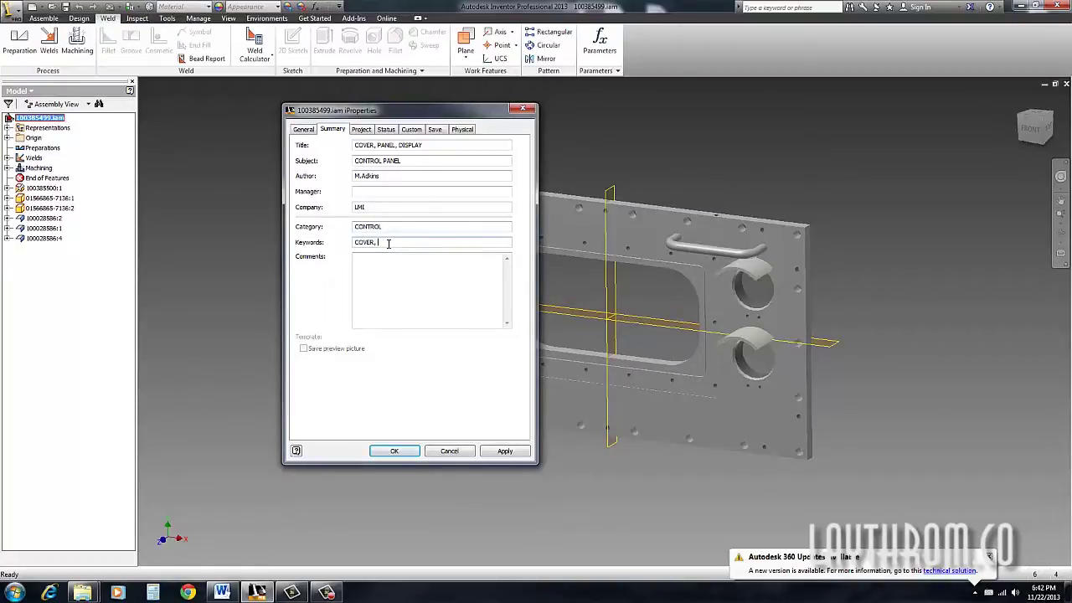
text(COVER, PANEL, DISPLAY, CONTROLLER)
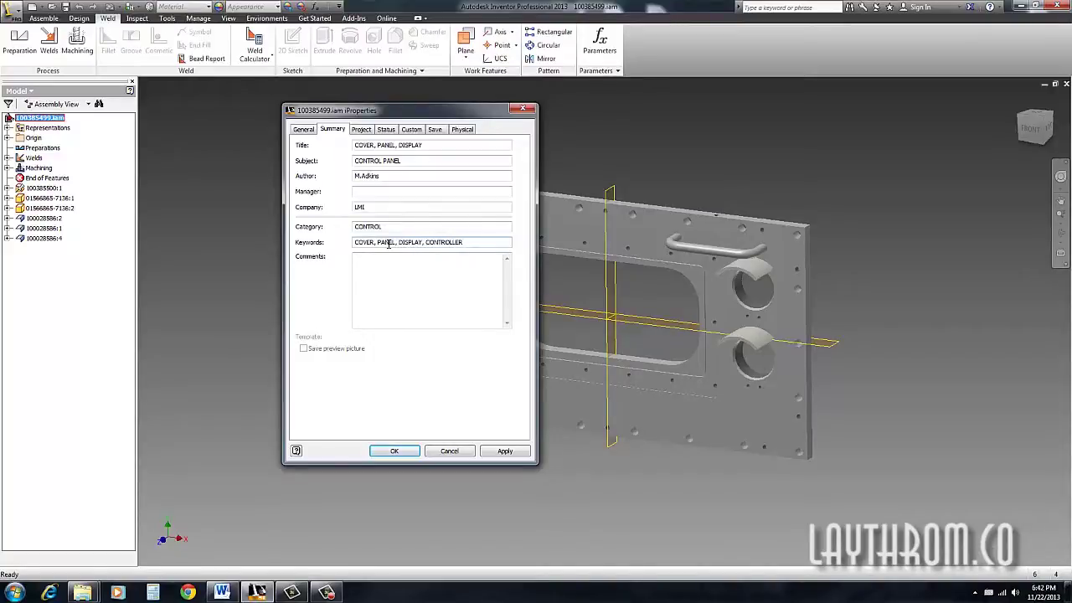
click(505, 450)
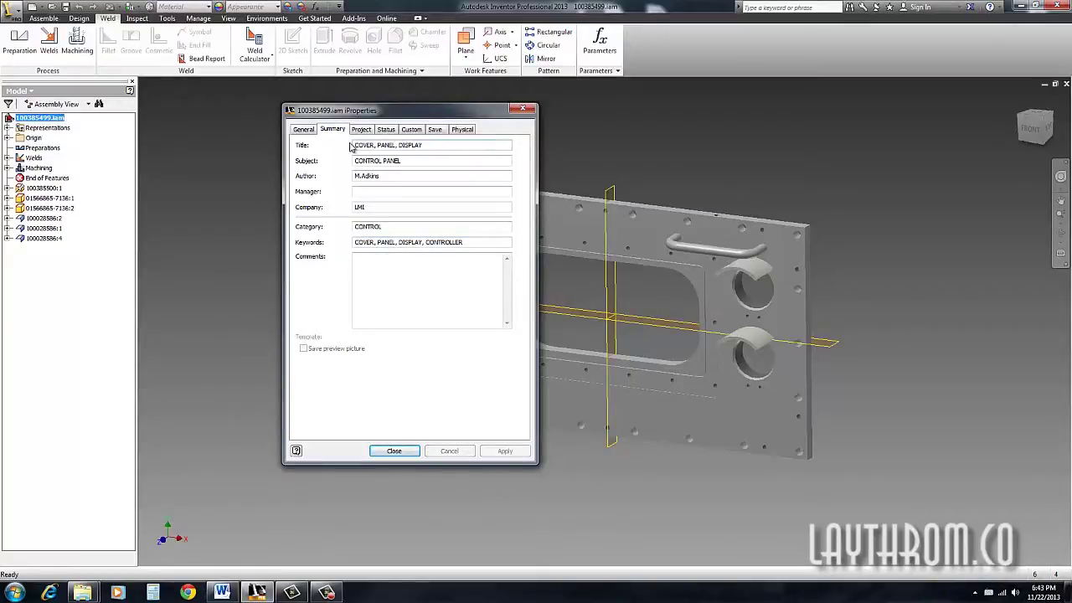
- Switch among the Project, Summary and General tabs, ending on the Project tab
click(361, 131)
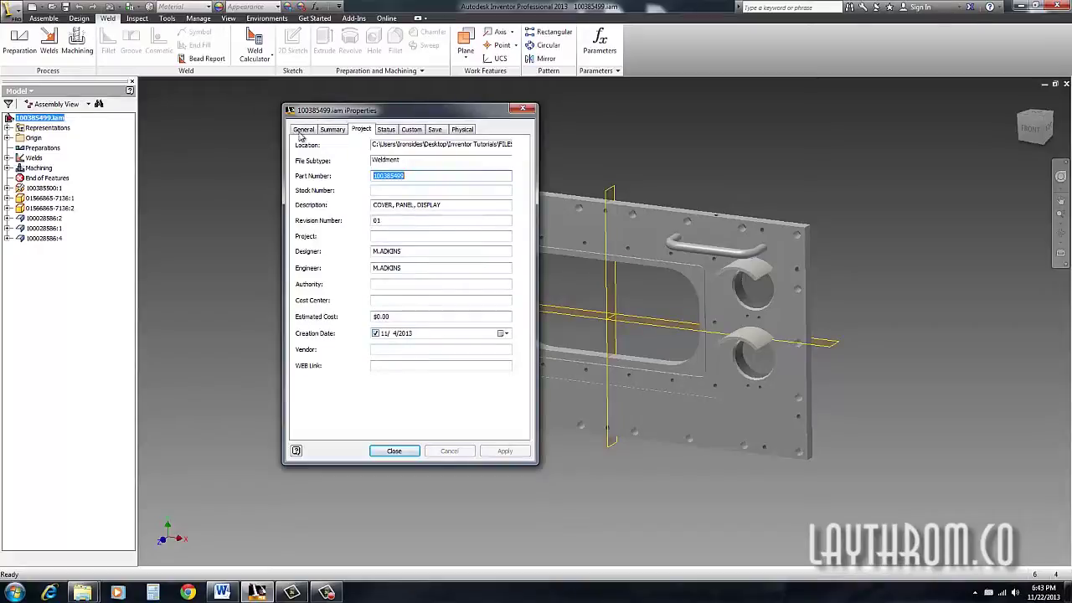
click(333, 129)
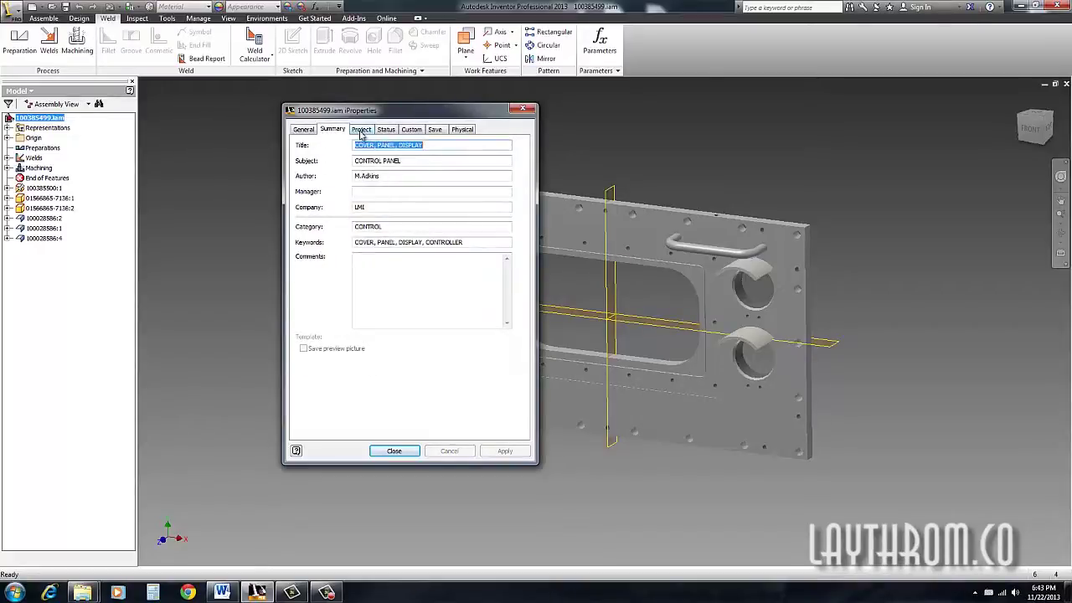
click(361, 130)
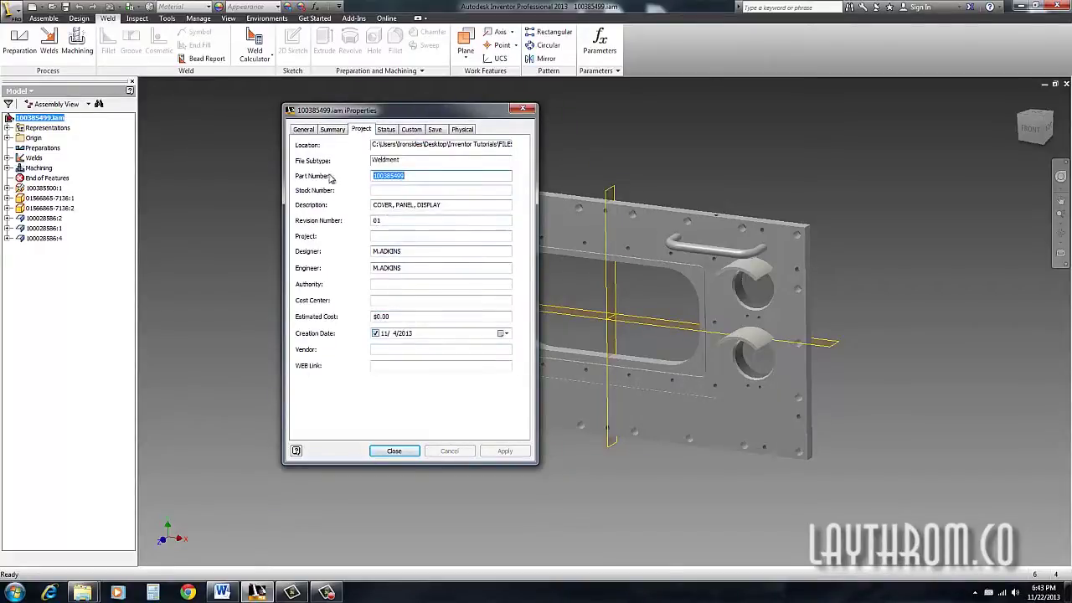
click(339, 131)
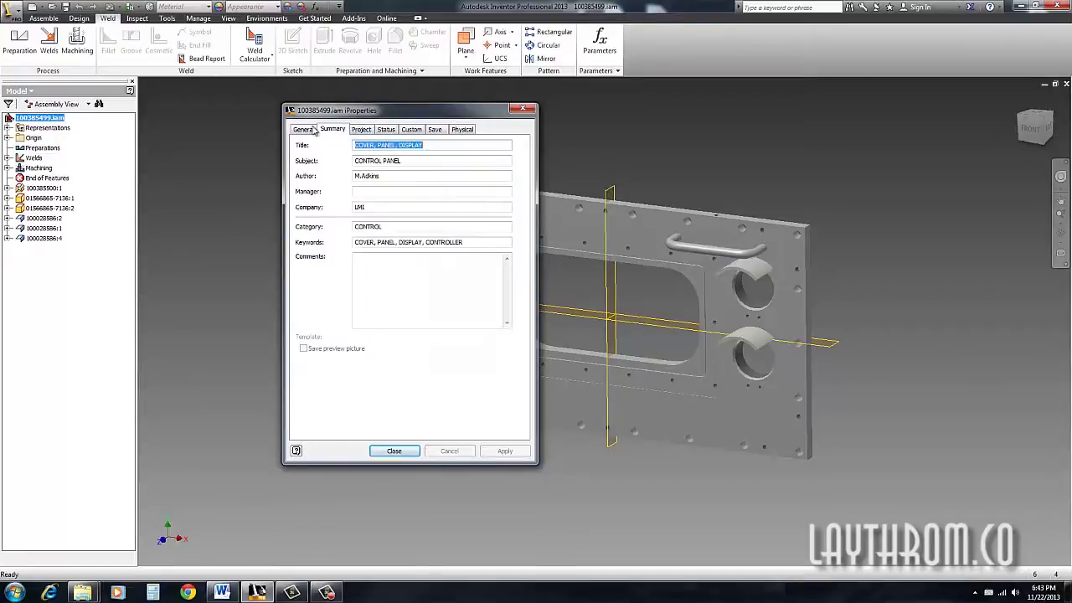
click(303, 129)
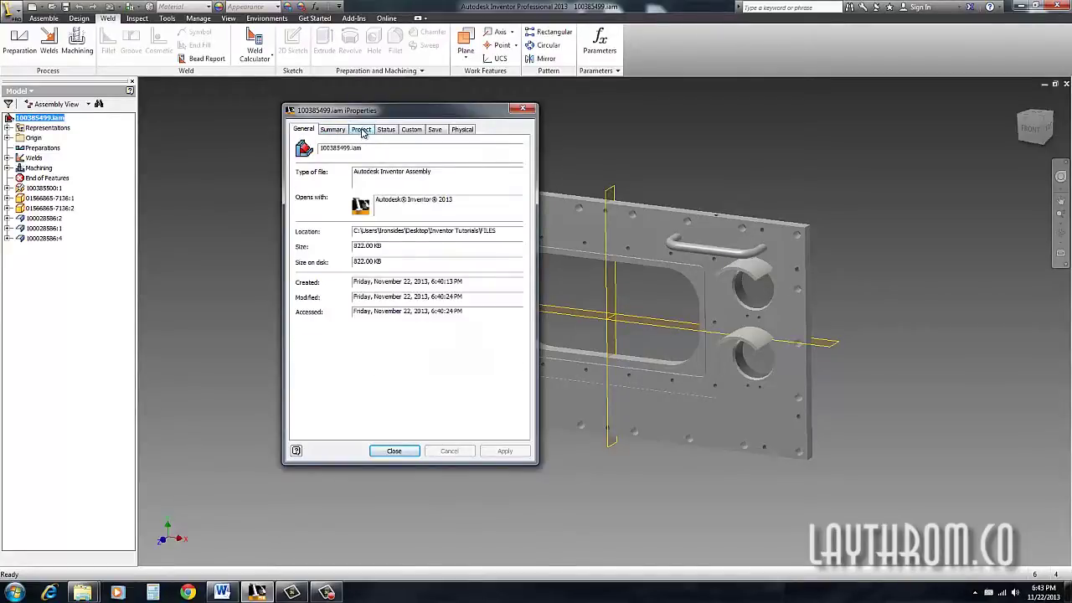
click(360, 130)
- Highlight part number 100385499 and move through Stock Number to the Revision Number field
drag(412, 176, 338, 163)
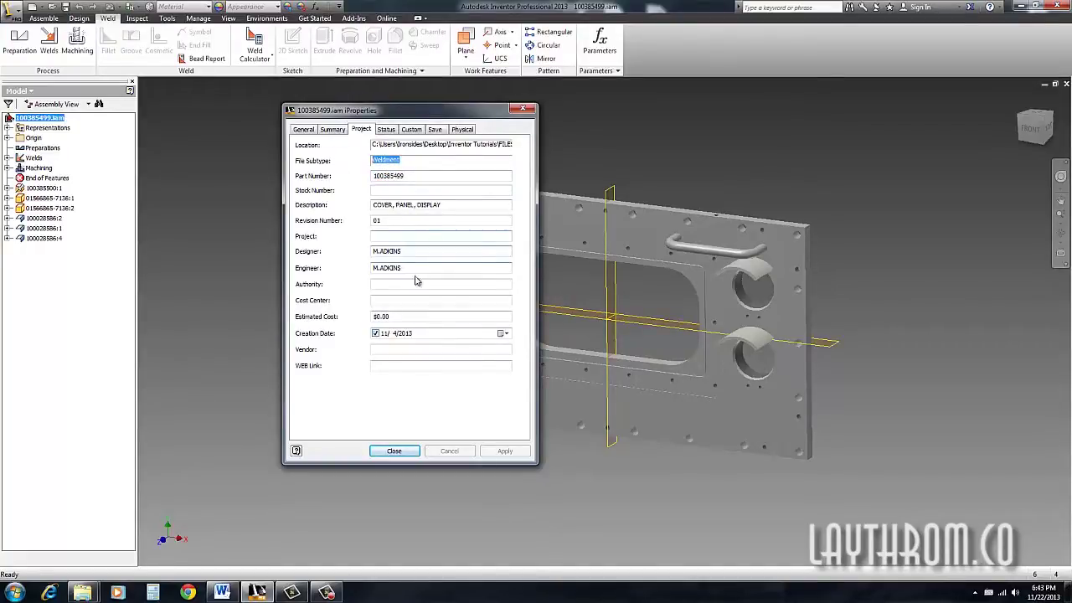
click(384, 190)
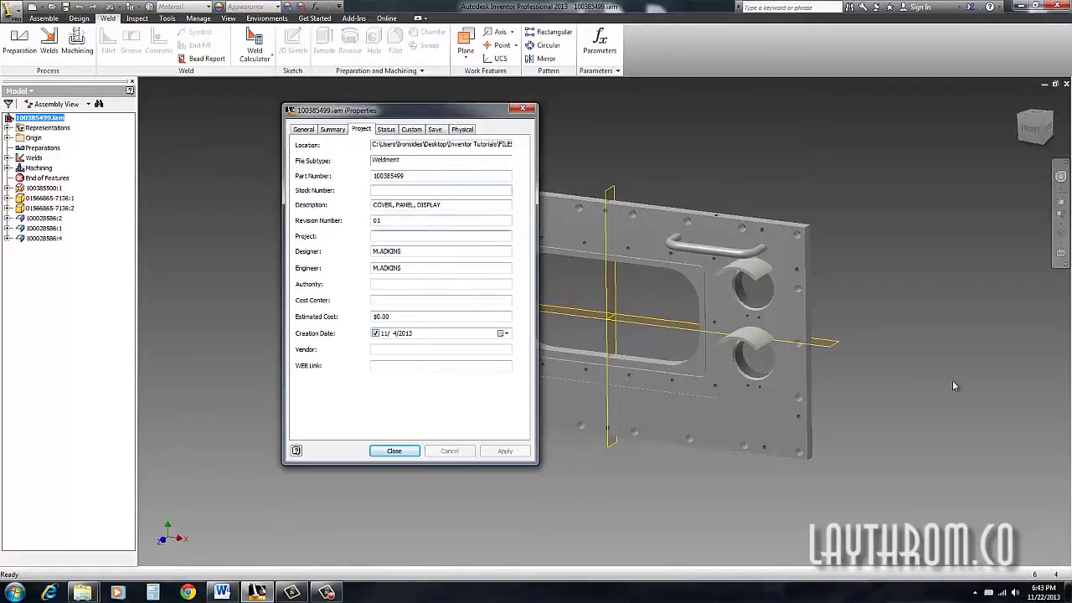
key(Tab)
key(Tab)
- Retype the Revision Number's last digit as 1 and set Project to CONTROL PANEL
click(396, 222)
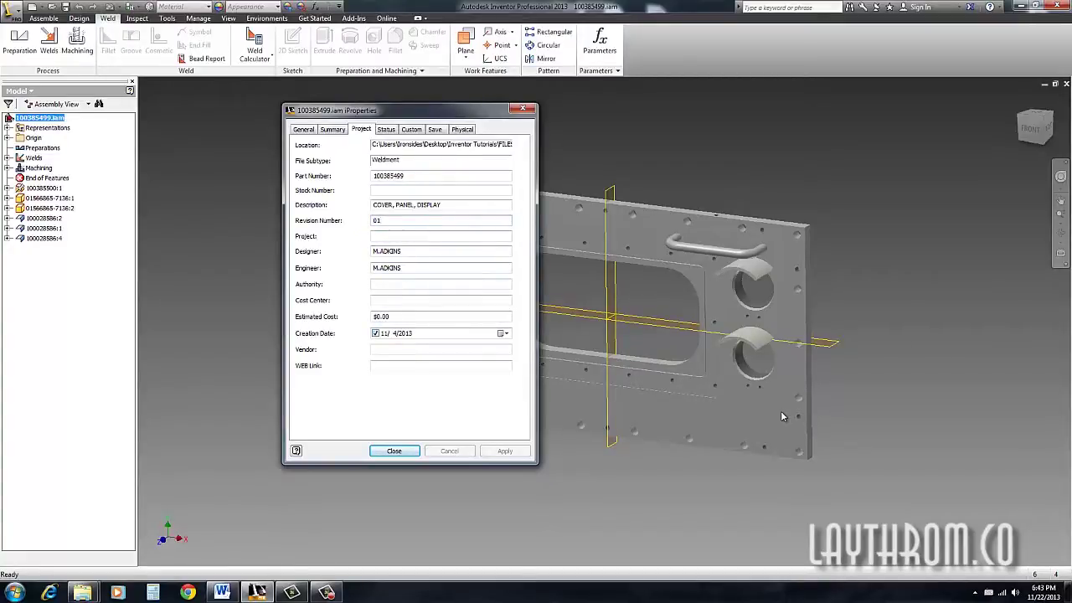
key(BackSpace)
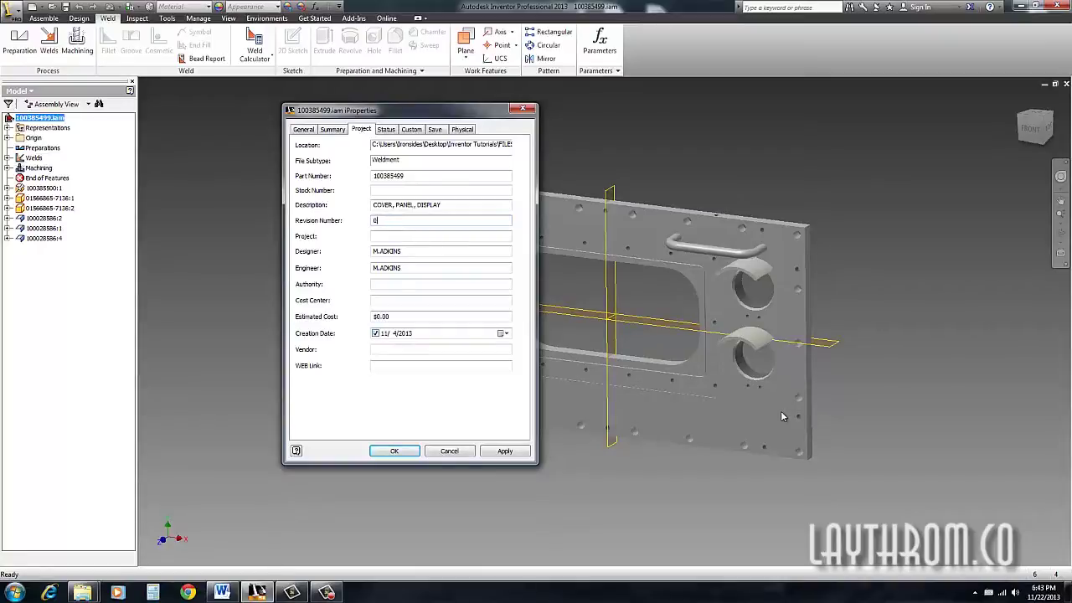
text(1)
key(Tab)
text(CONTRO)
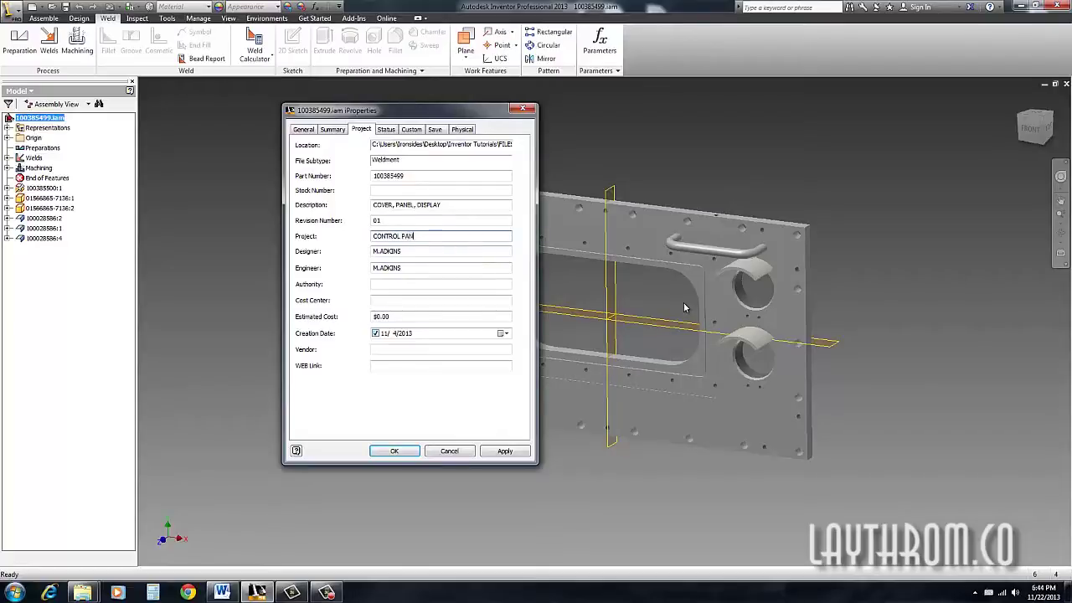
text(L PANEL)
key(Tab)
key(Tab)
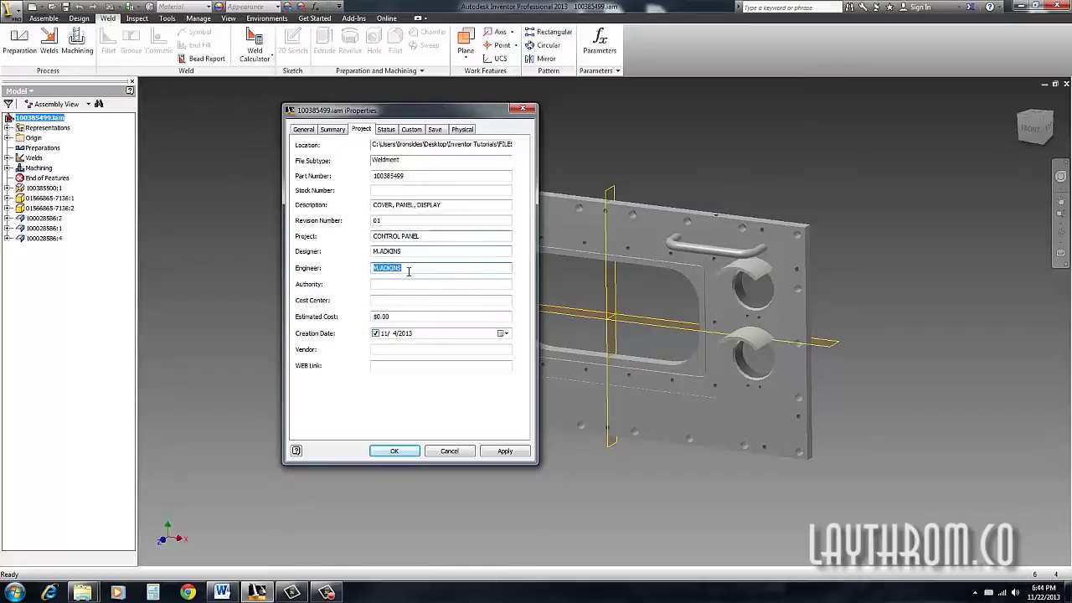
click(423, 317)
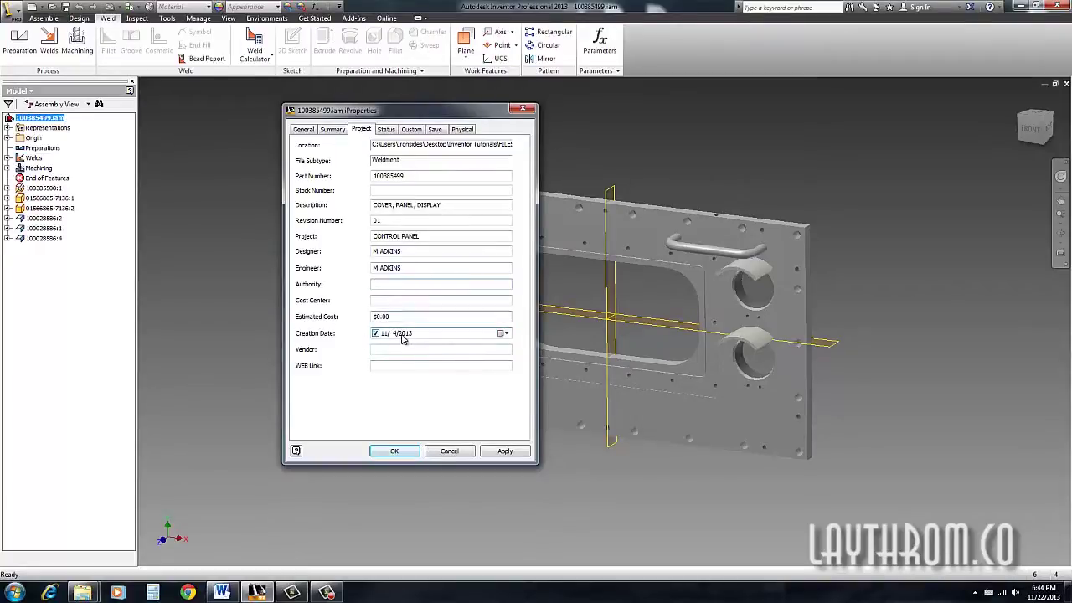
- On the Status tab, keep Design State at WorkInProgress and check both approval fields
click(386, 129)
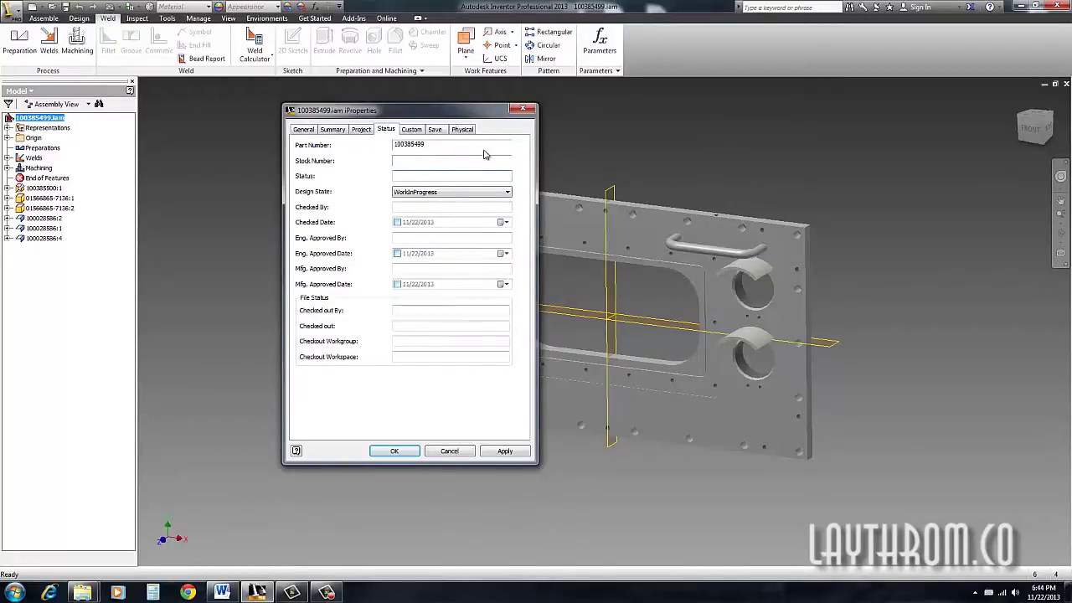
click(437, 176)
click(415, 194)
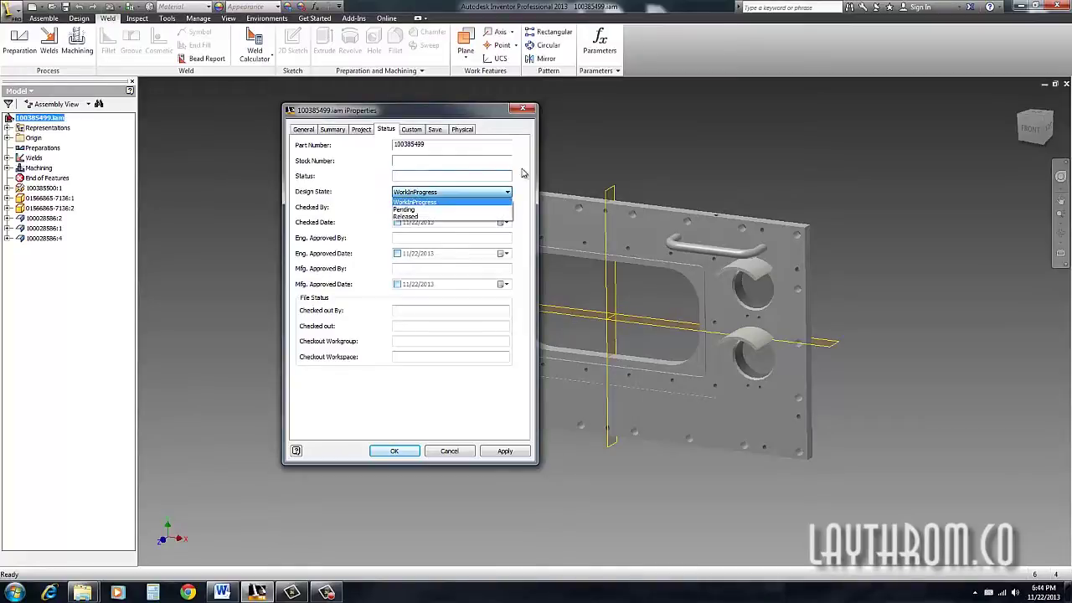
click(449, 202)
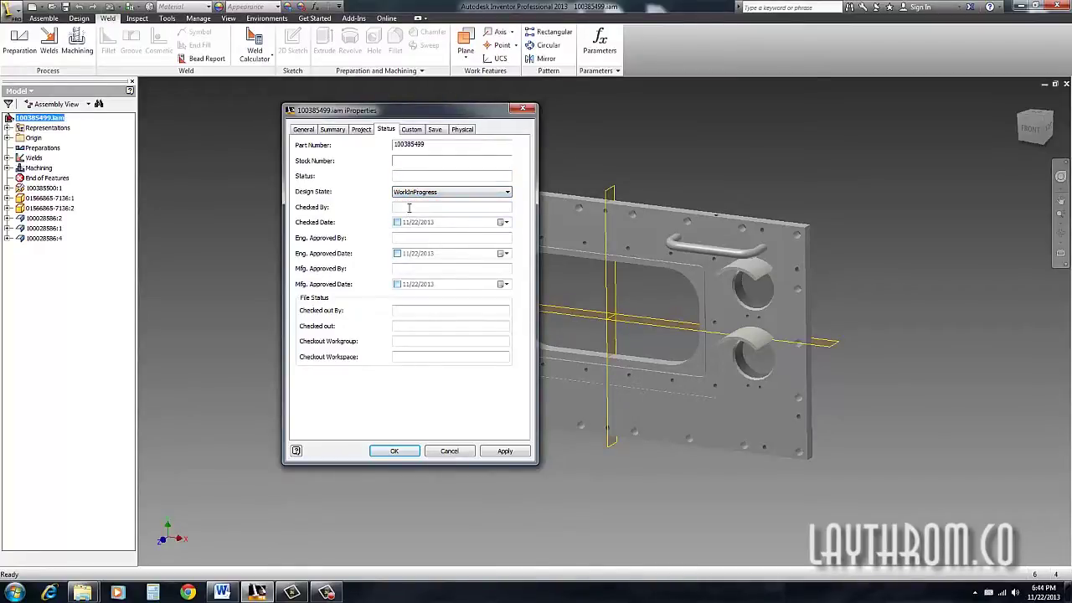
click(401, 237)
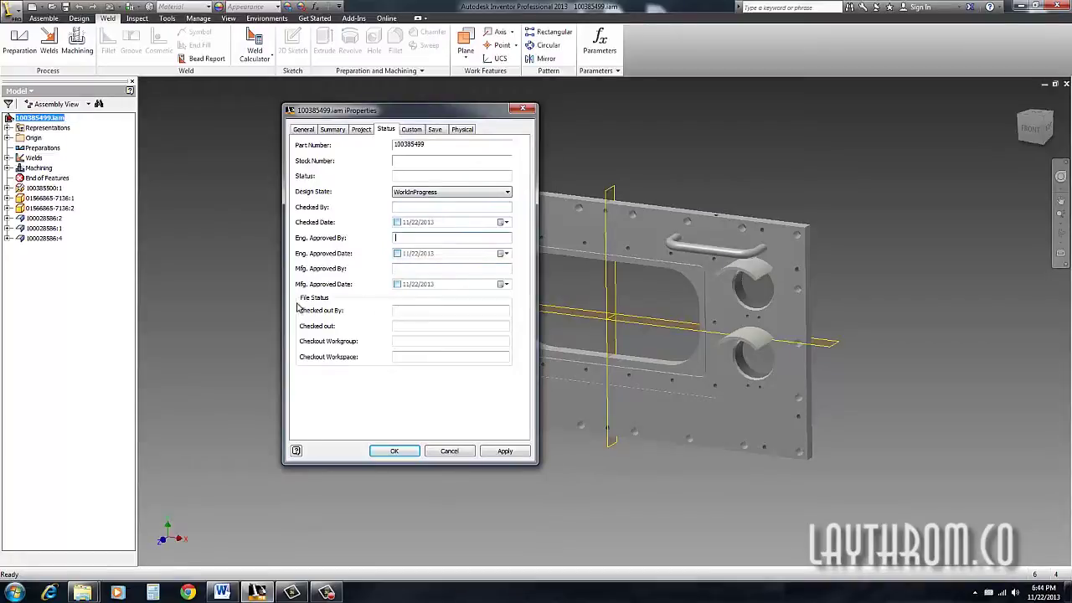
click(405, 266)
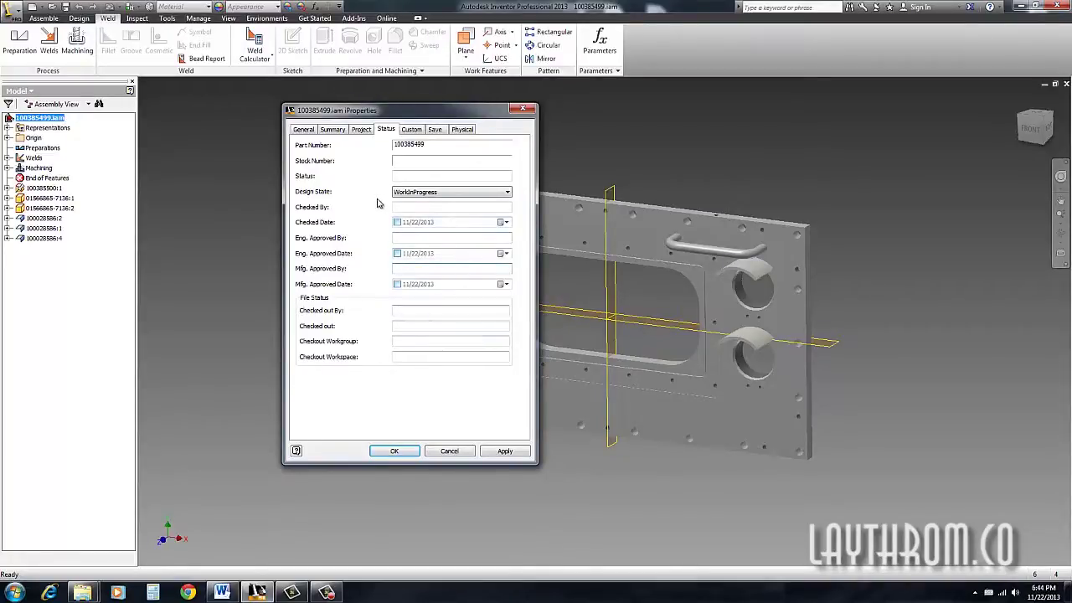
click(409, 130)
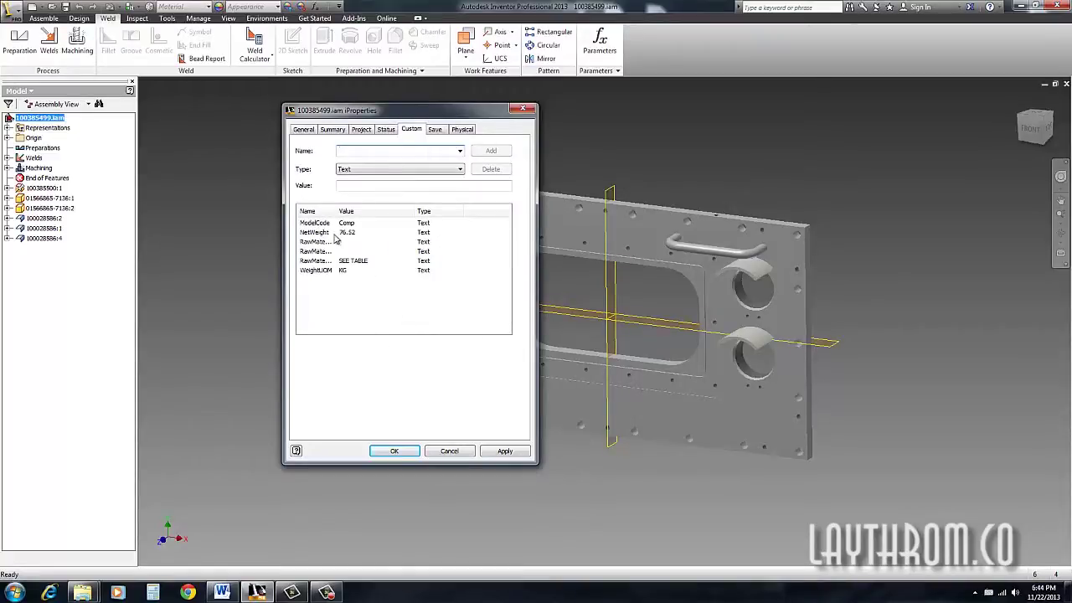
- Widen the Custom tab's Name column and review WeightUOM, RawMaterialDescription and NetWeight values
drag(336, 211, 352, 213)
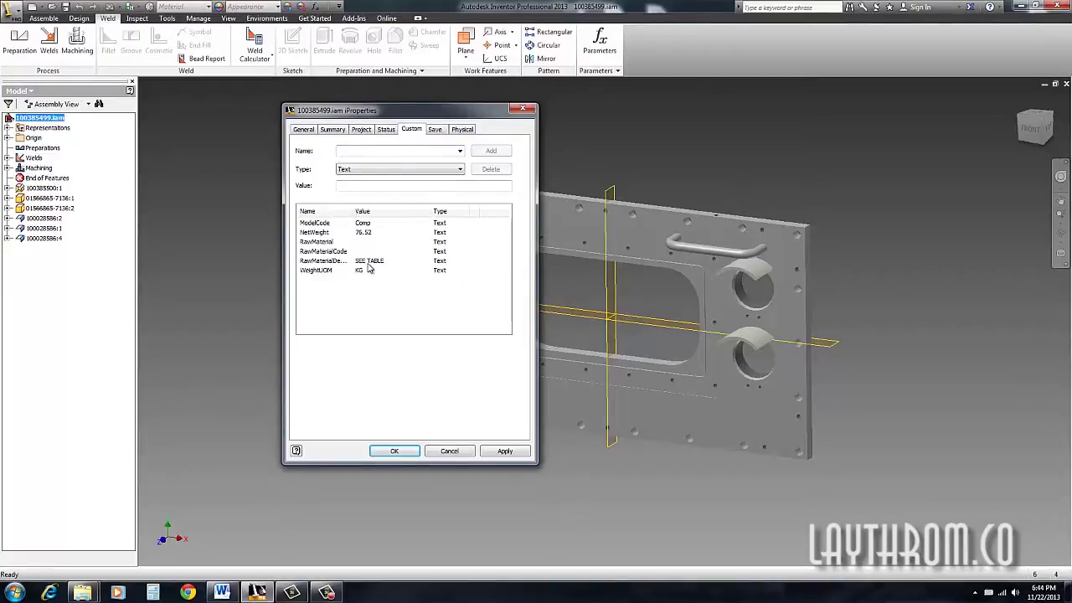
click(362, 273)
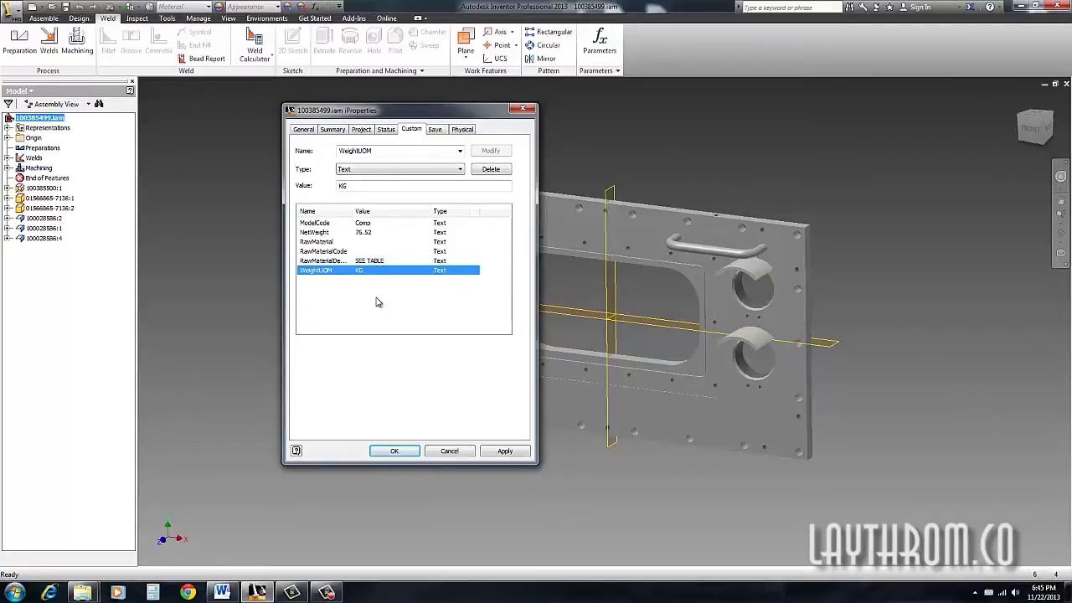
click(378, 260)
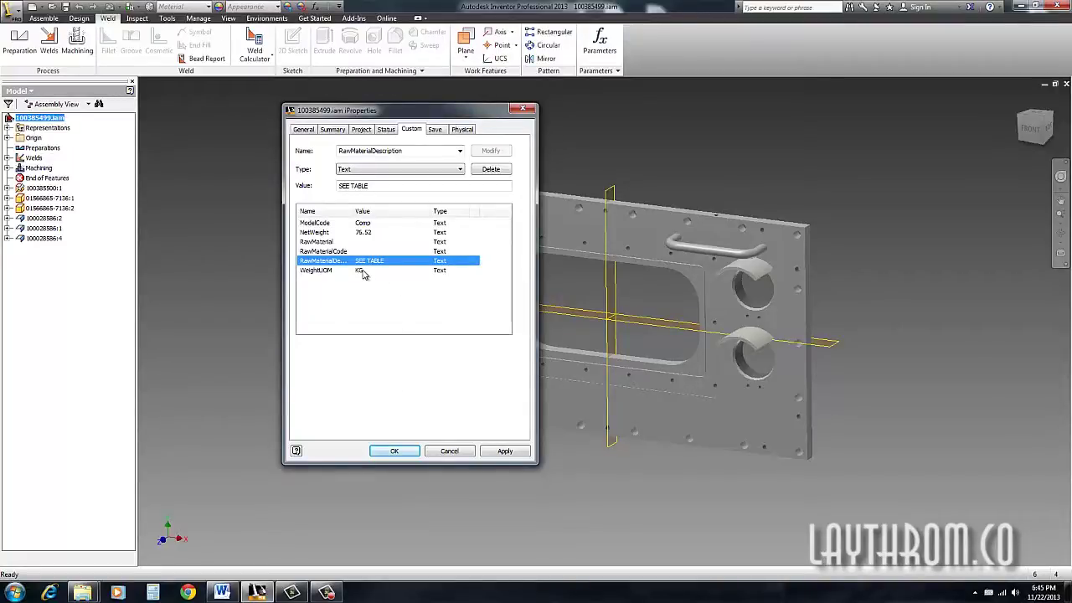
click(377, 232)
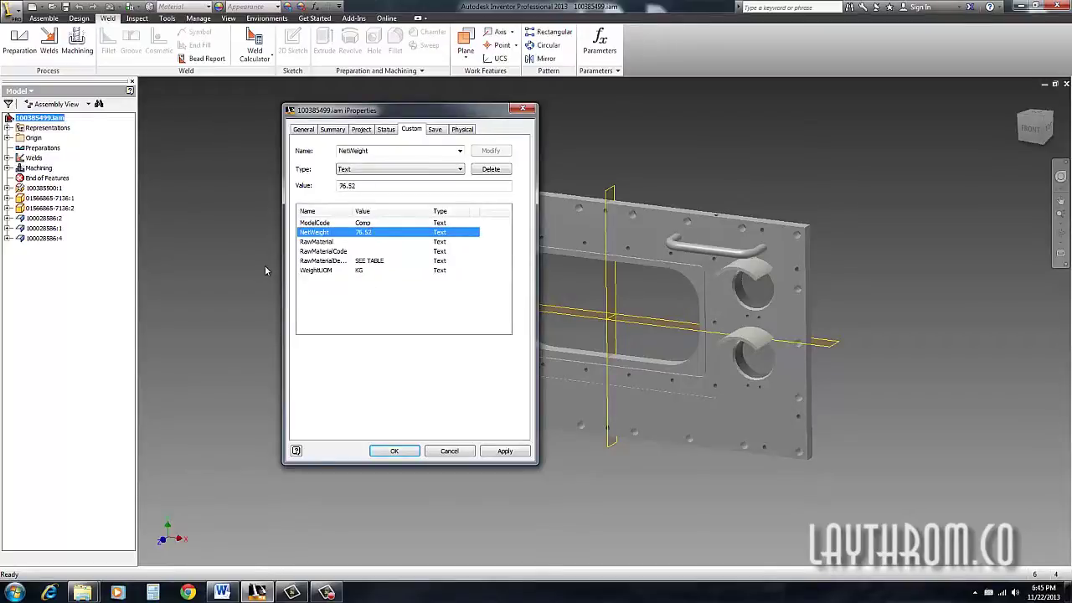
click(436, 132)
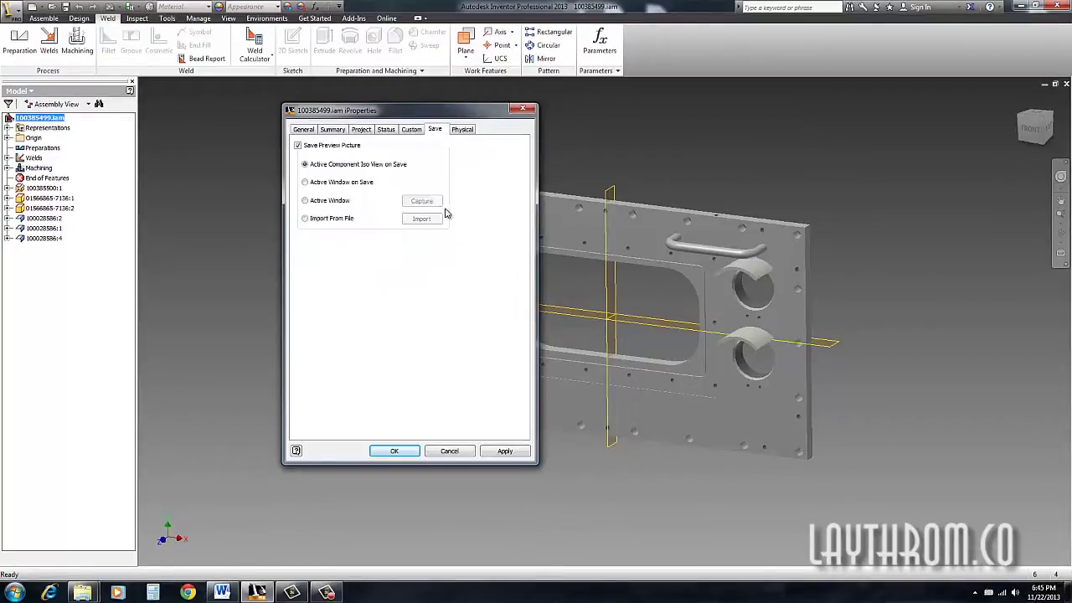
- Show the Physical tab and select the 77.979 kg mass value at density 7.860 g/cm^3
click(461, 129)
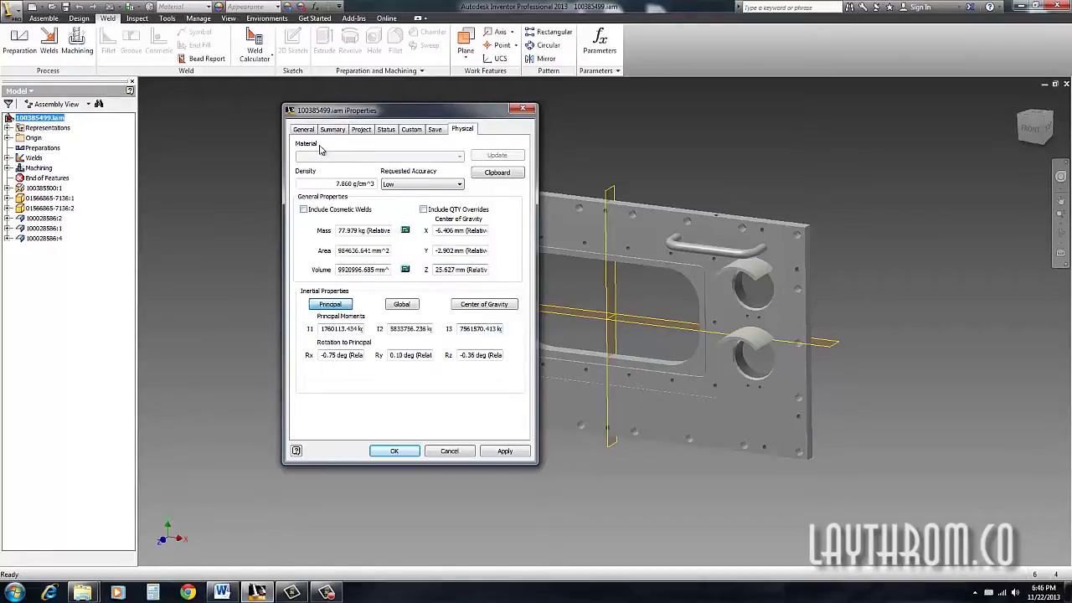
click(737, 337)
drag(340, 231, 387, 231)
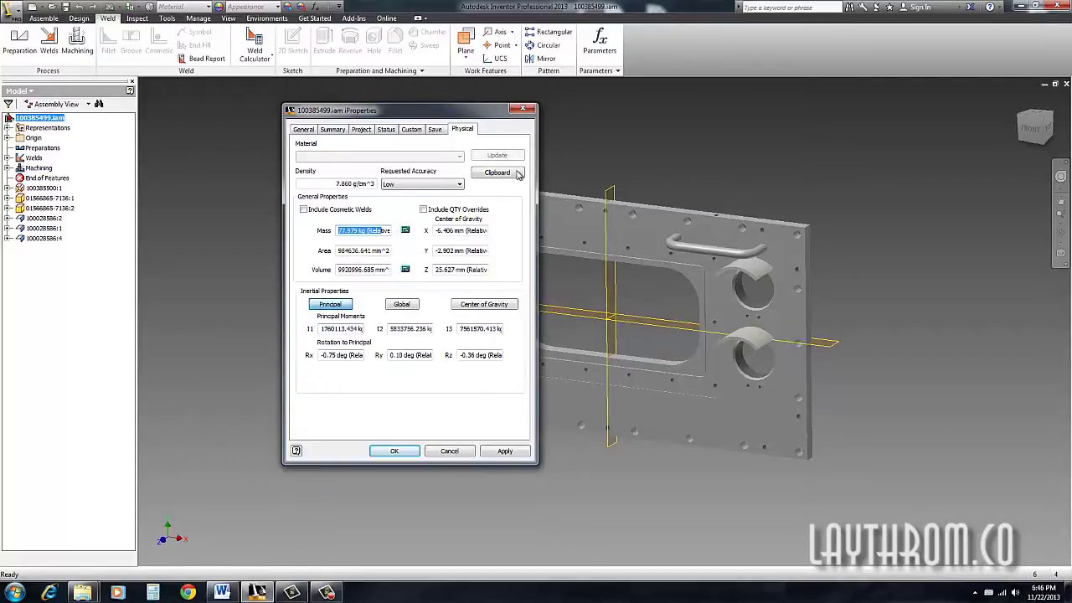
click(331, 129)
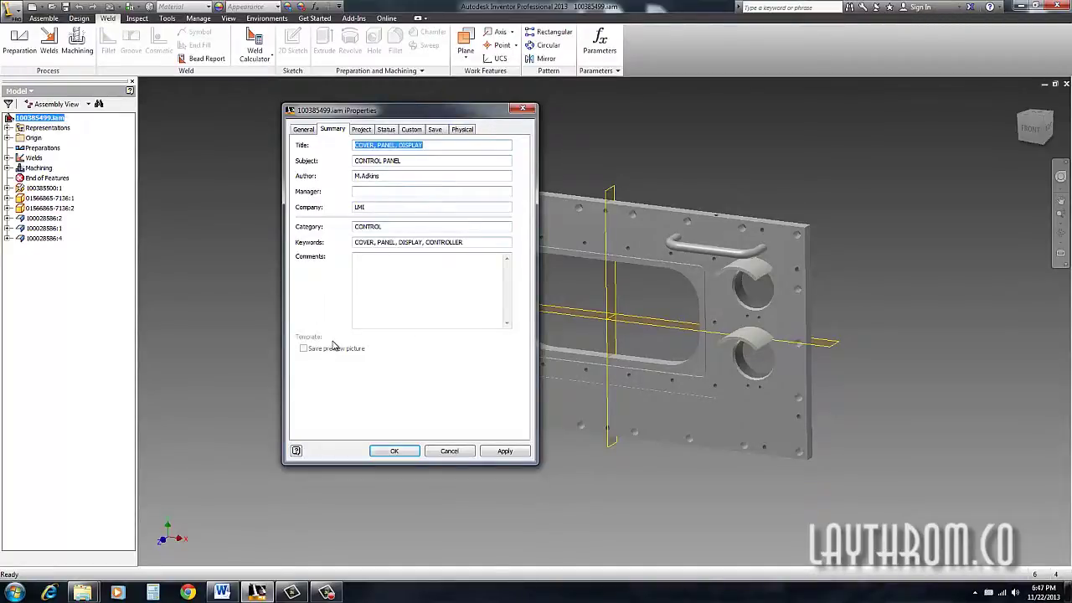
- Apply all pending iProperties edits and close the dialog
click(507, 450)
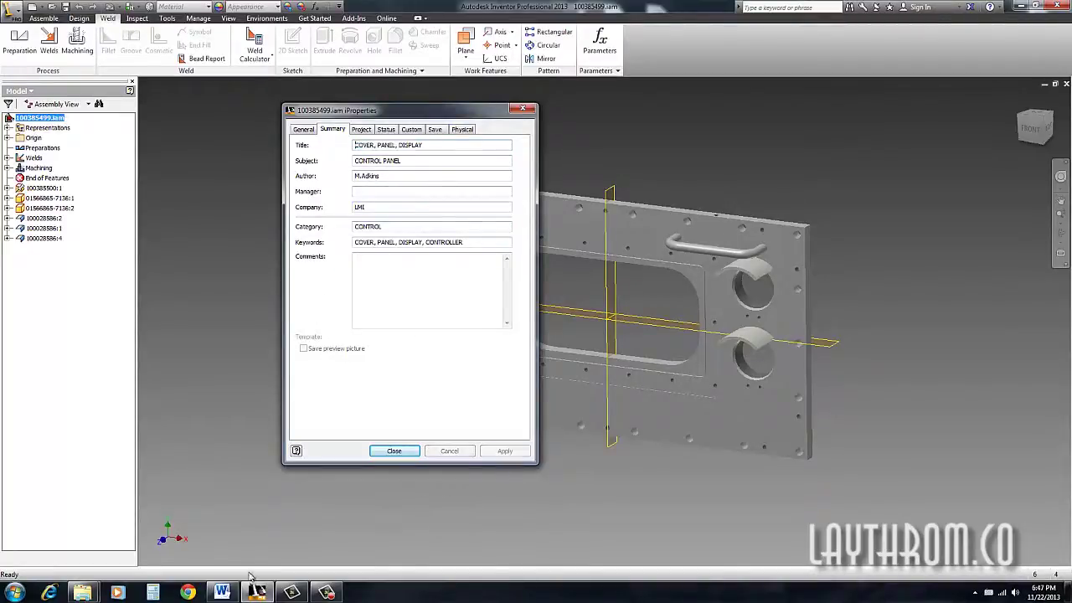
click(393, 451)
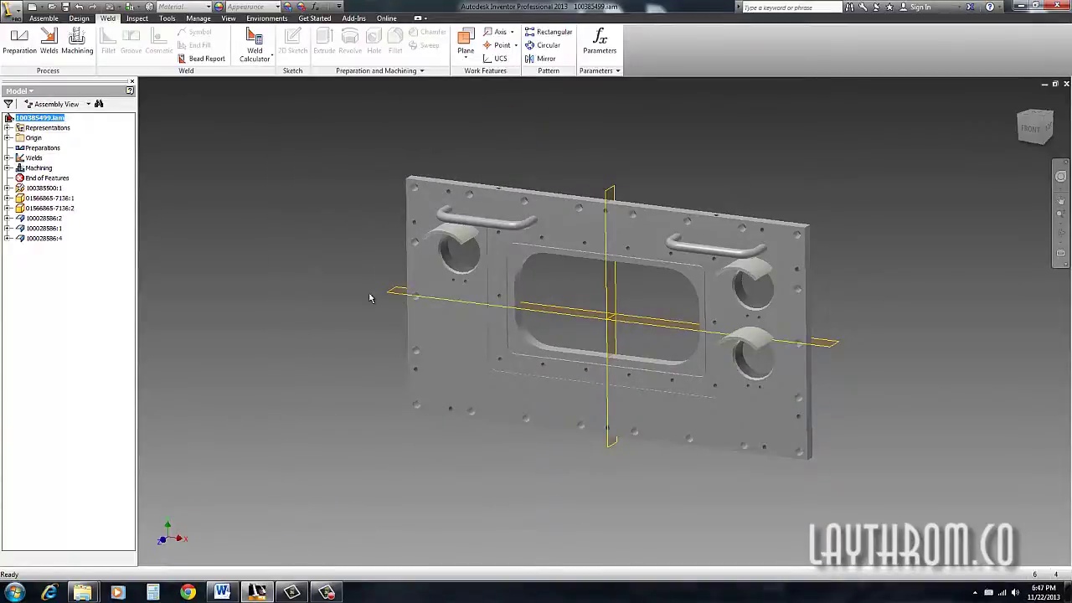